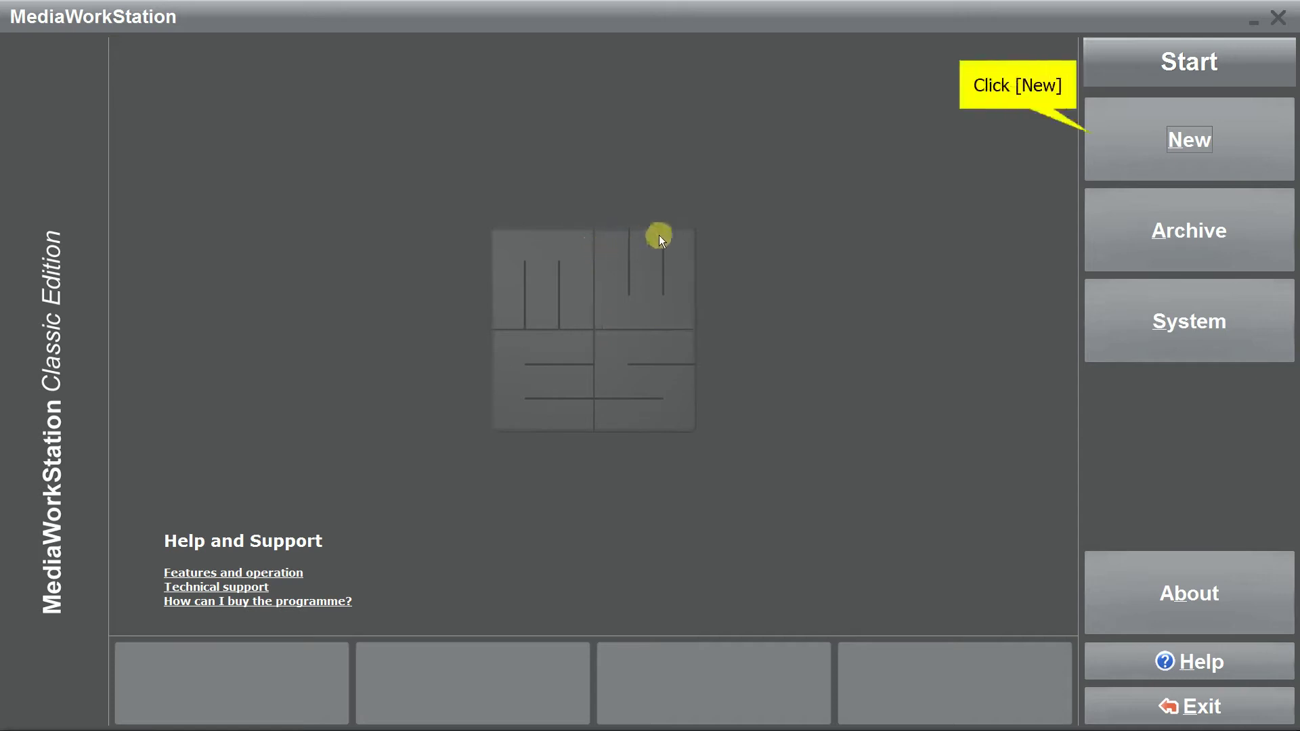
- Review the Colposcopy procedure's details, then start the examination to show live video
{"action": "left_click", "coordinate": [1127, 153]}
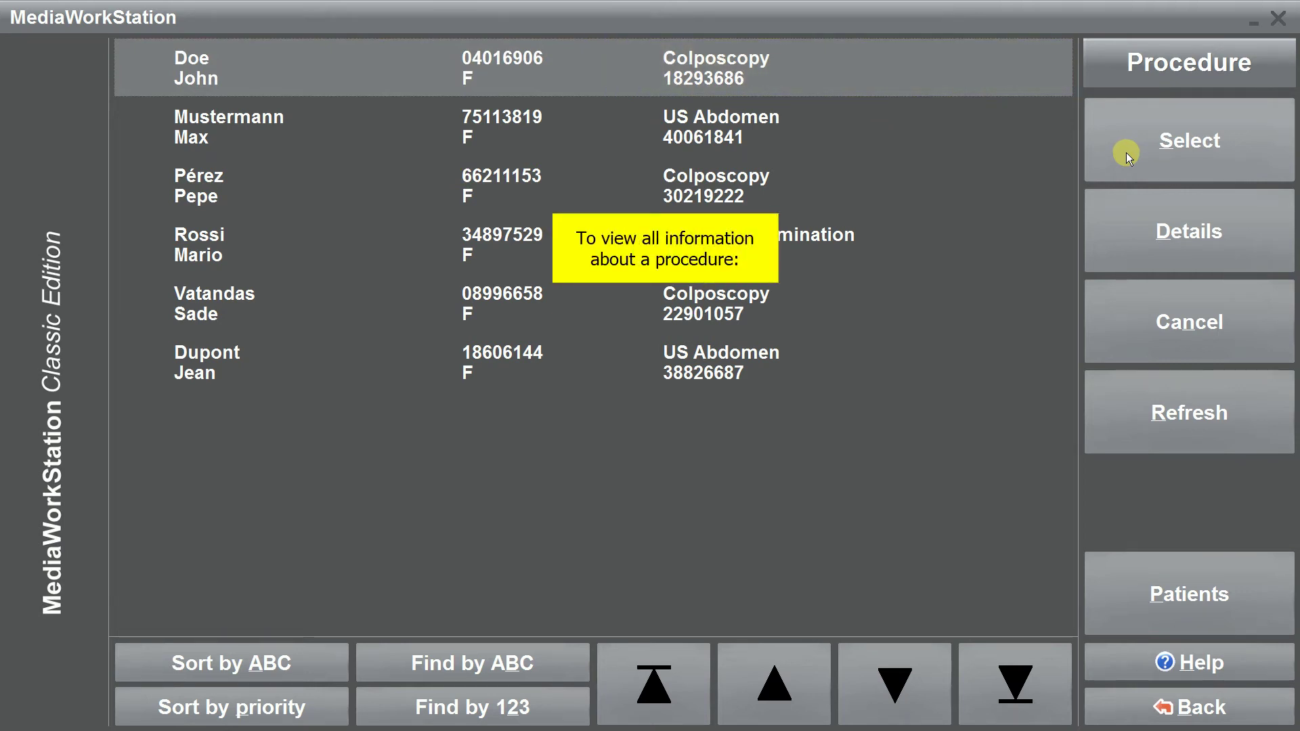
{"action": "left_click", "coordinate": [1137, 237]}
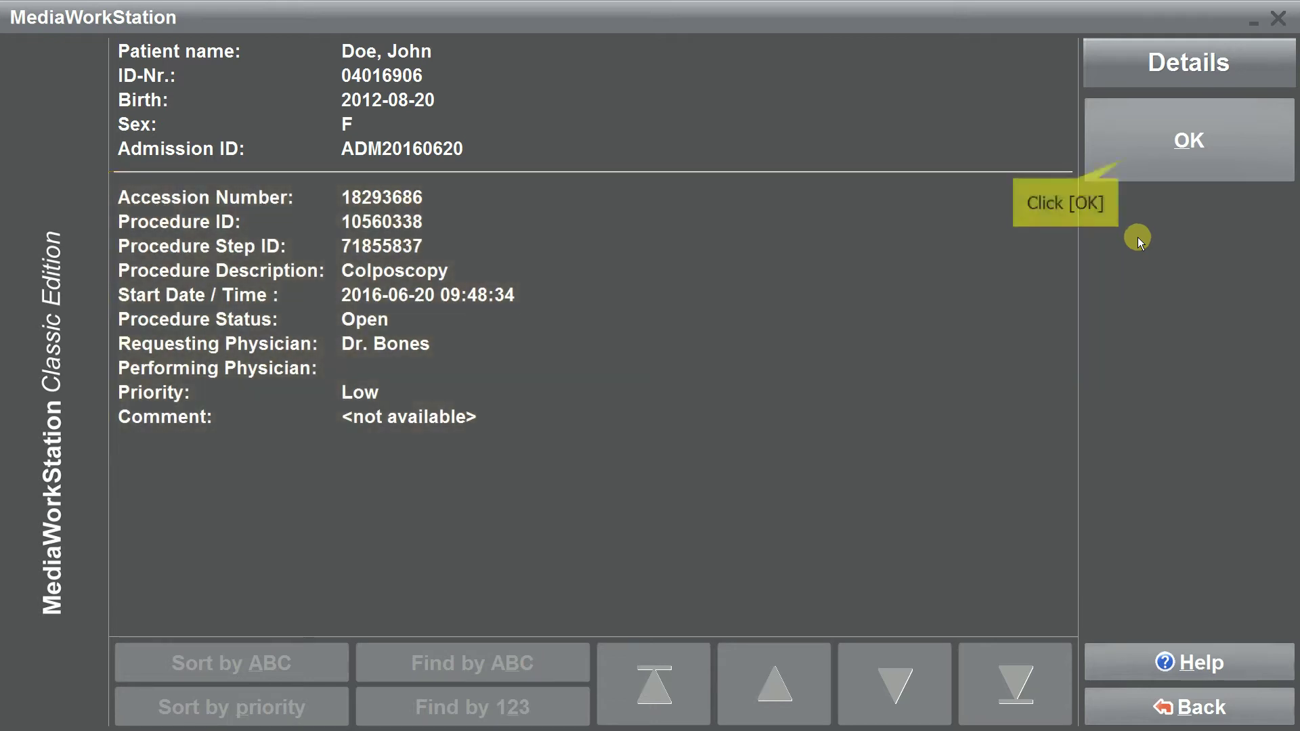
{"action": "left_click", "coordinate": [1138, 141]}
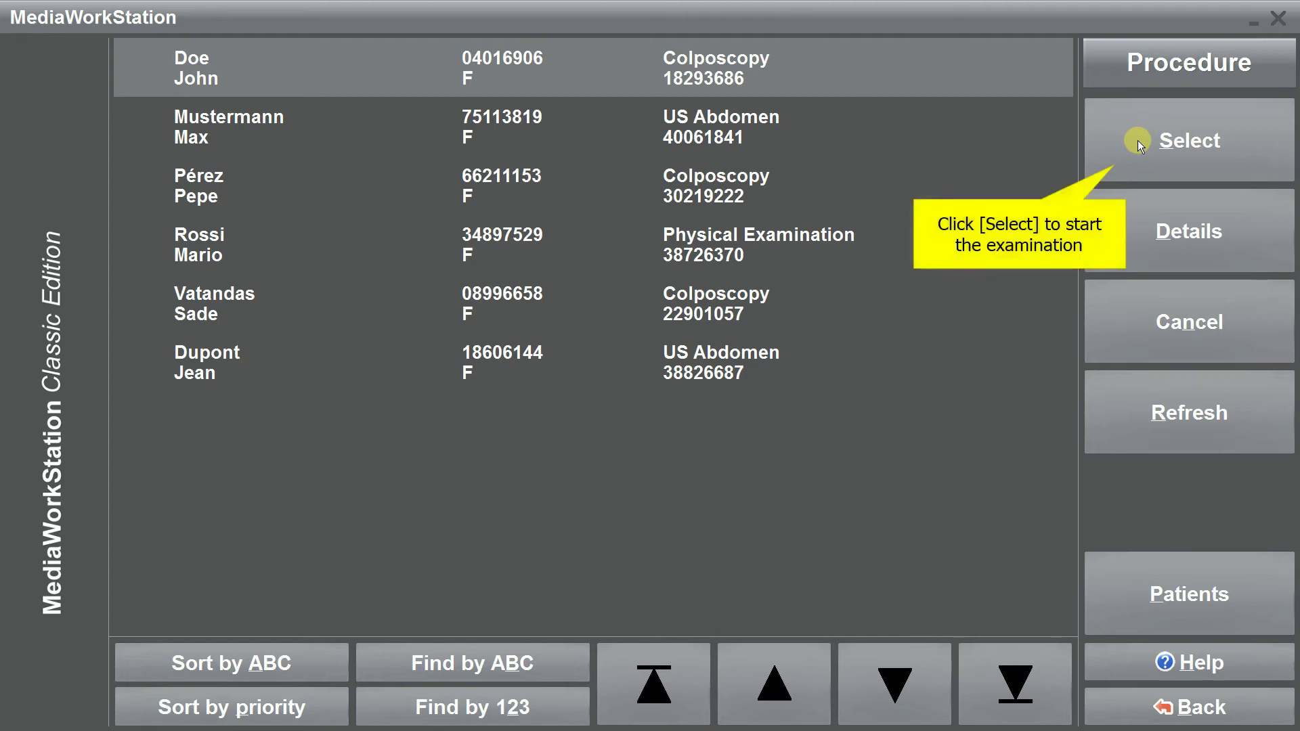
{"action": "left_click", "coordinate": [1138, 141]}
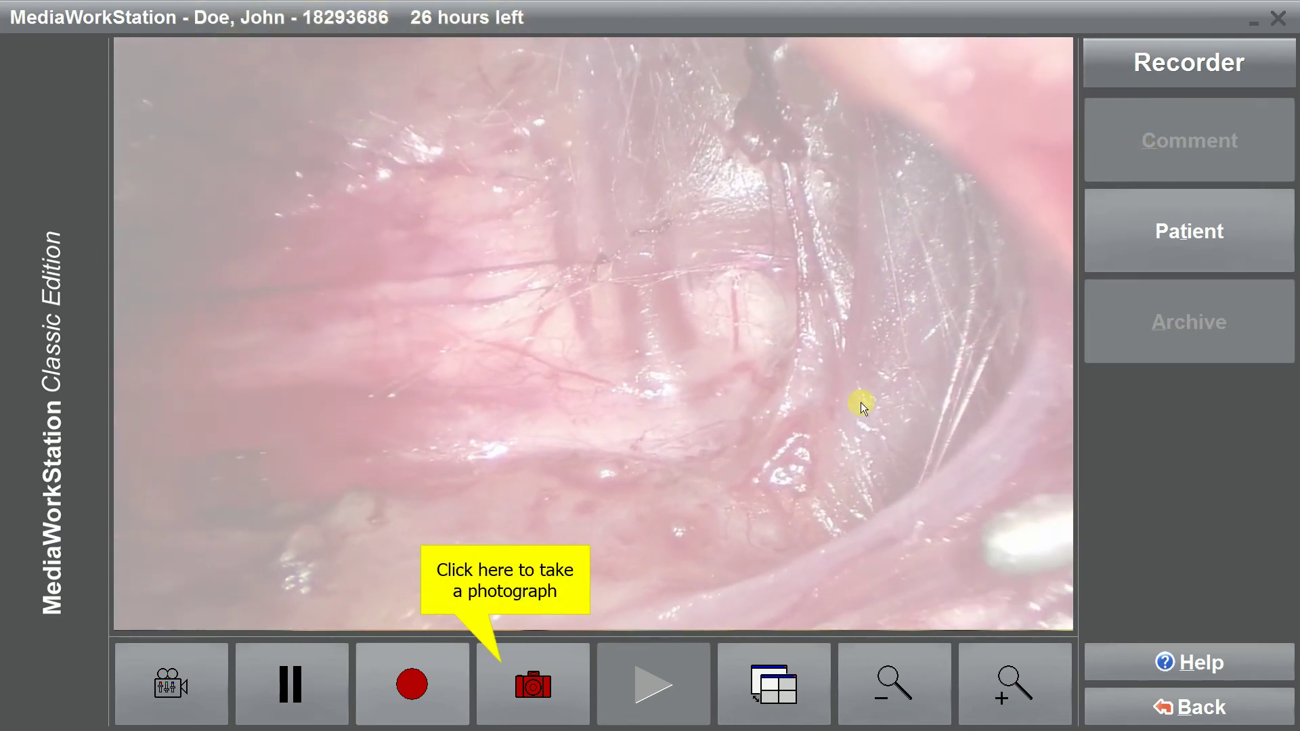
- Capture a still photograph from the live video and view it in the session archive
{"action": "left_click", "coordinate": [563, 683]}
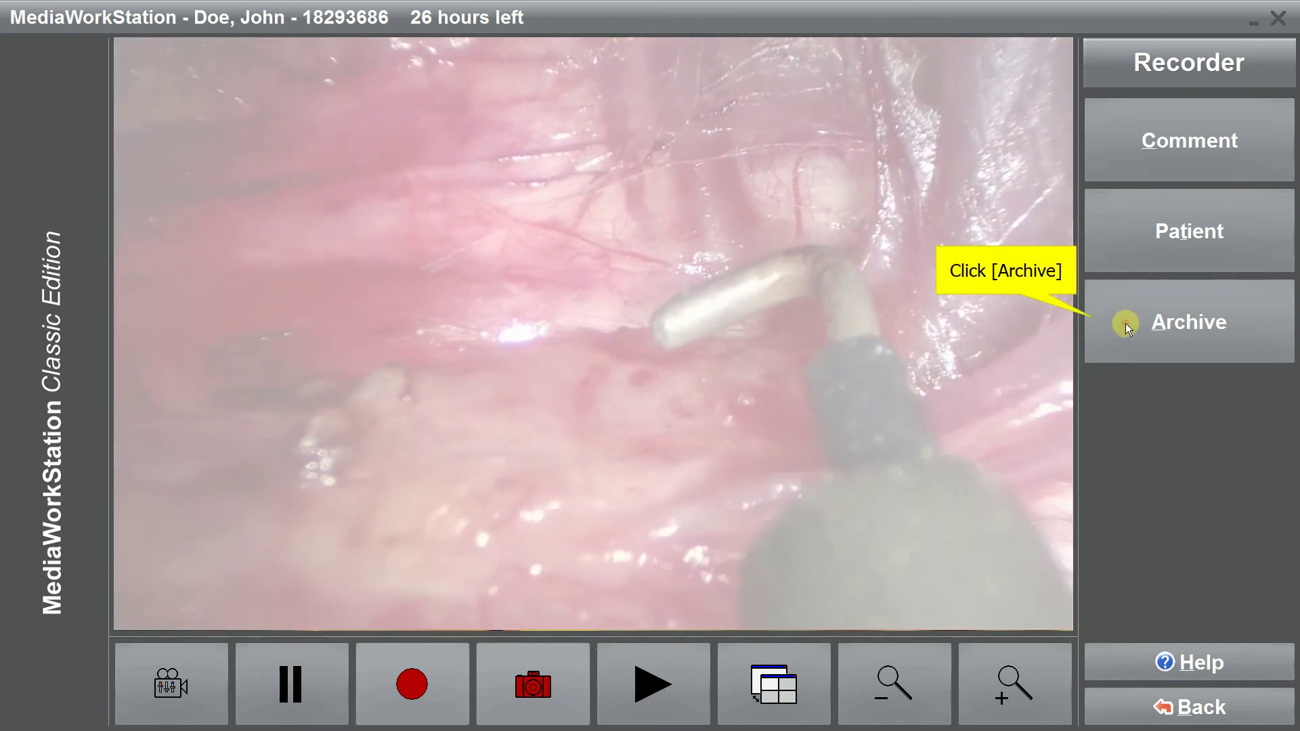
{"action": "left_click", "coordinate": [1126, 323]}
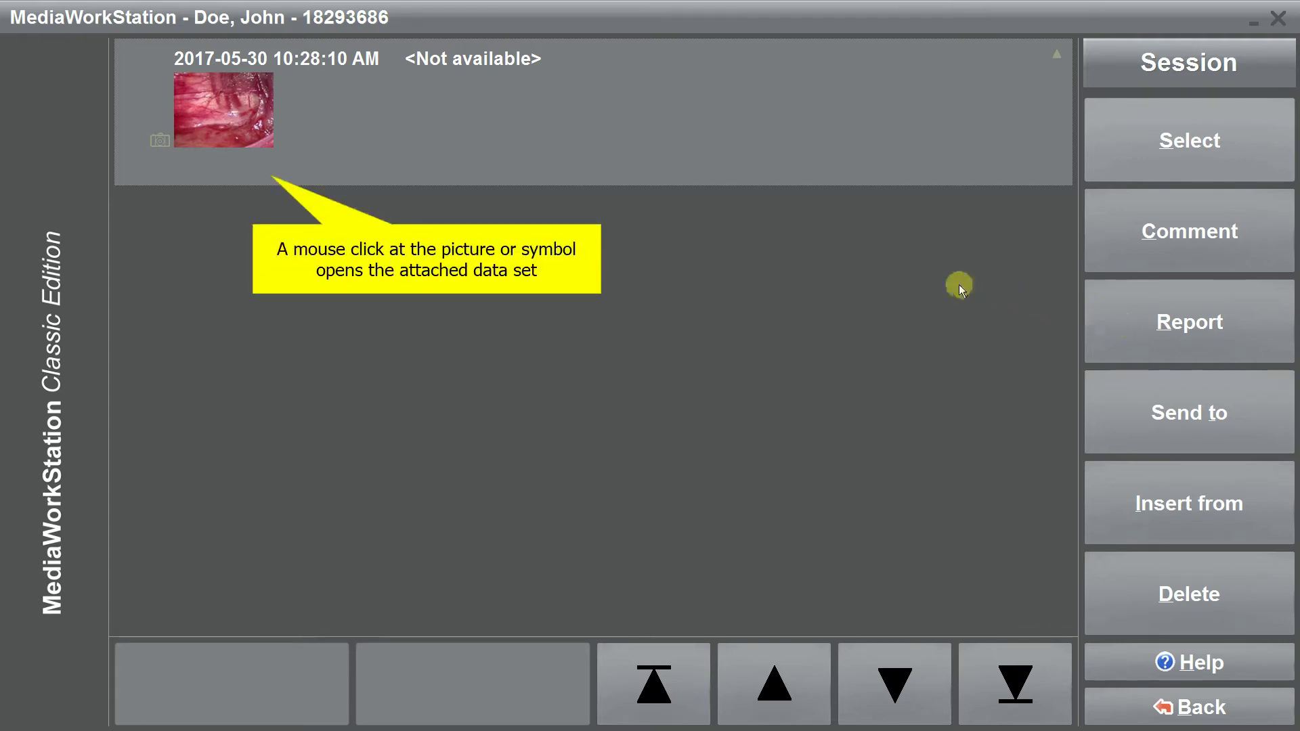
- Open the captured photograph's thumbnail full-size in Picture view
{"action": "left_click", "coordinate": [232, 115]}
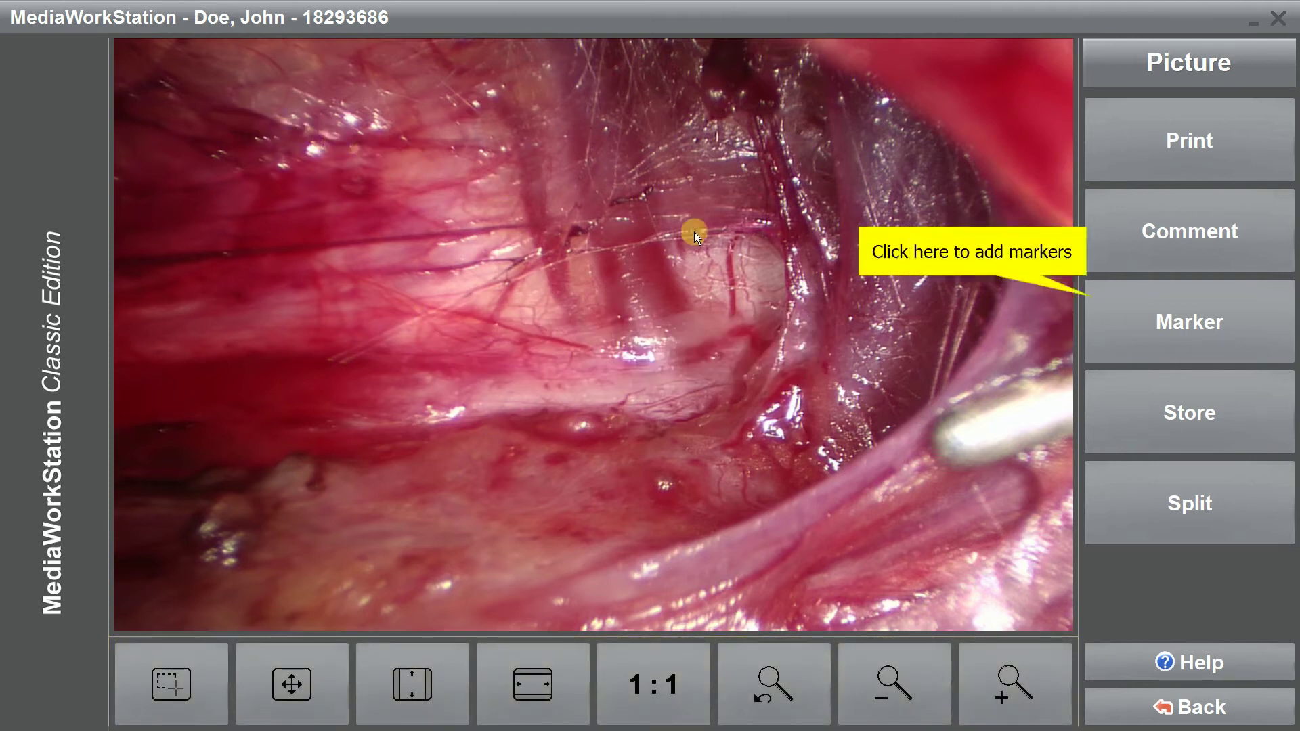
- Draw a green arrow marker across the lower middle of the photograph
{"action": "left_click", "coordinate": [1126, 343]}
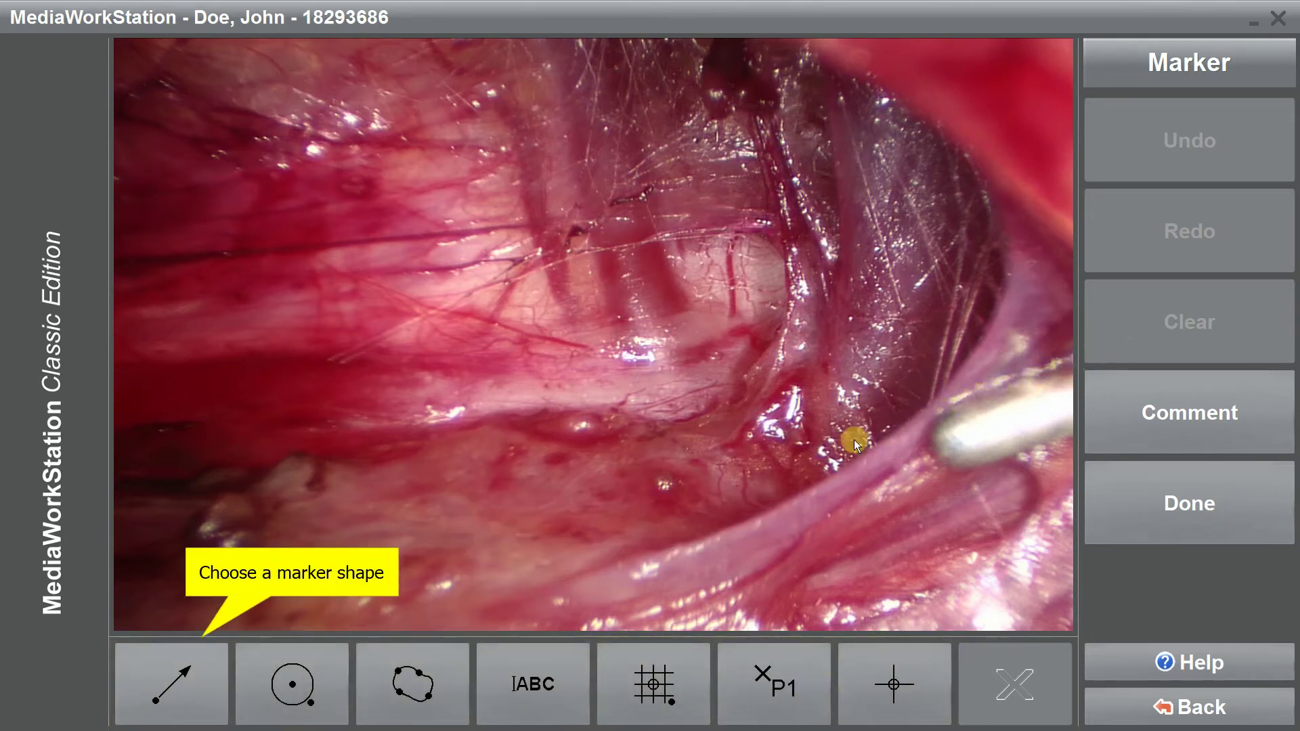
{"action": "left_click", "coordinate": [175, 679]}
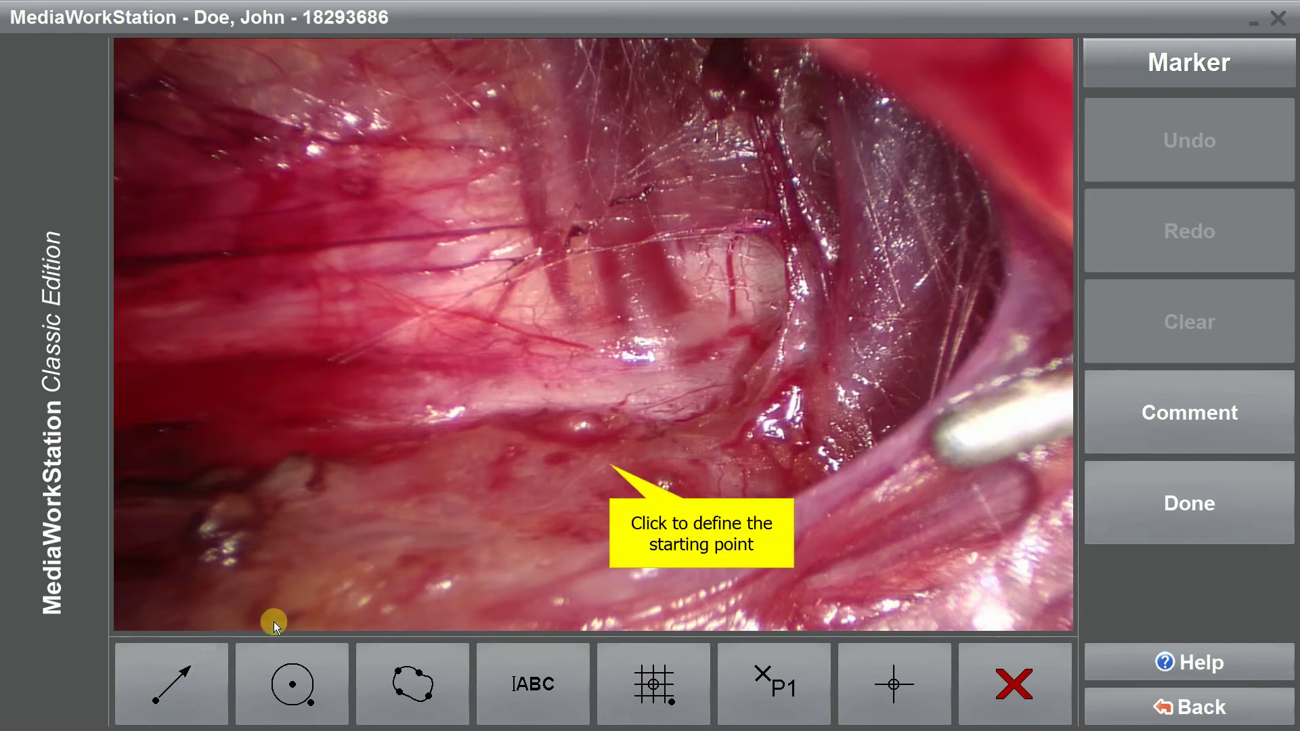
{"action": "left_click", "coordinate": [596, 432]}
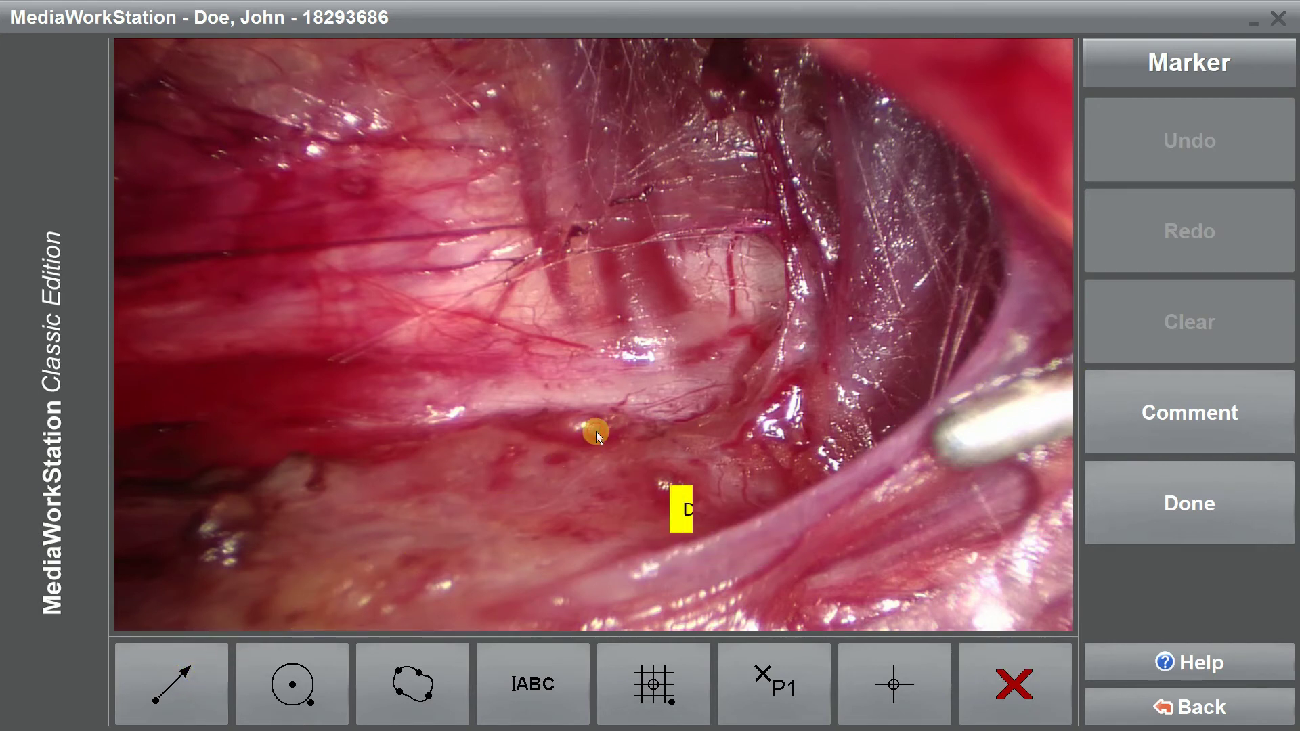
{"action": "left_click_drag", "start_coordinate": [656, 423], "coordinate": [827, 398]}
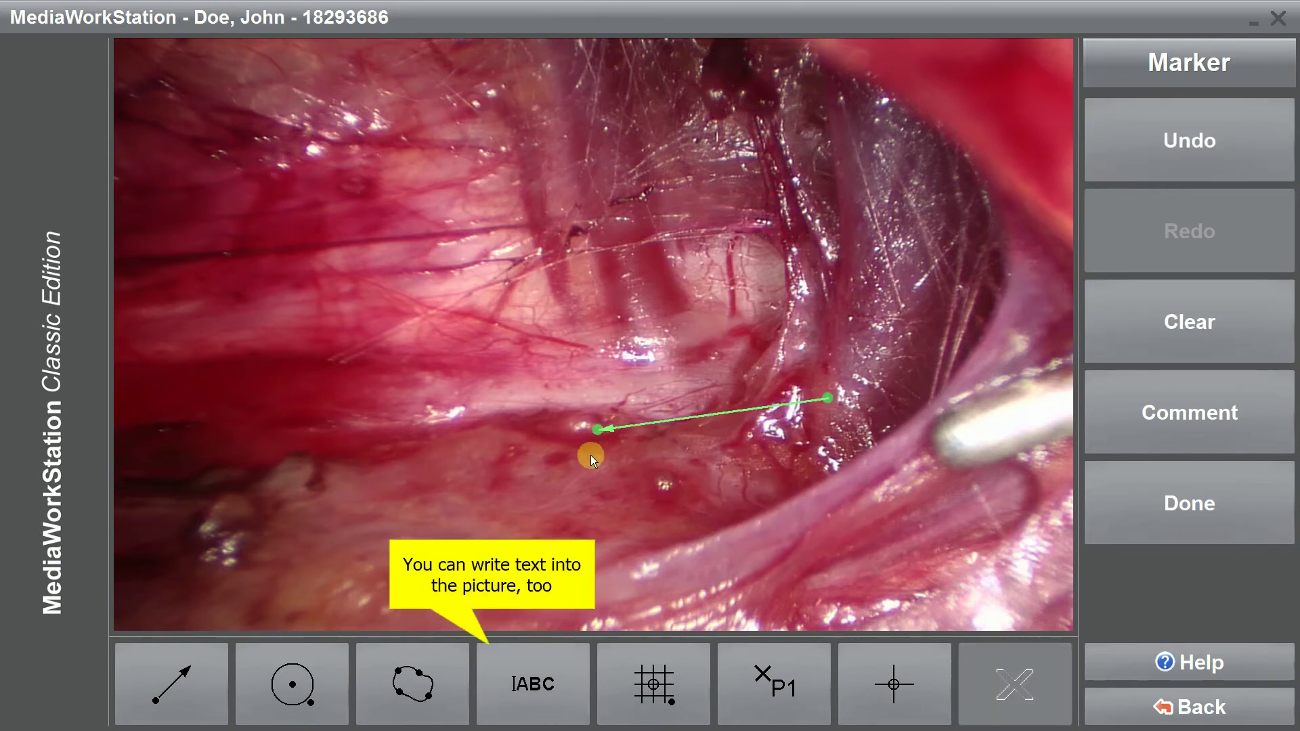
- Add a 'Text' label near the image's upper centre
{"action": "left_click", "coordinate": [539, 671]}
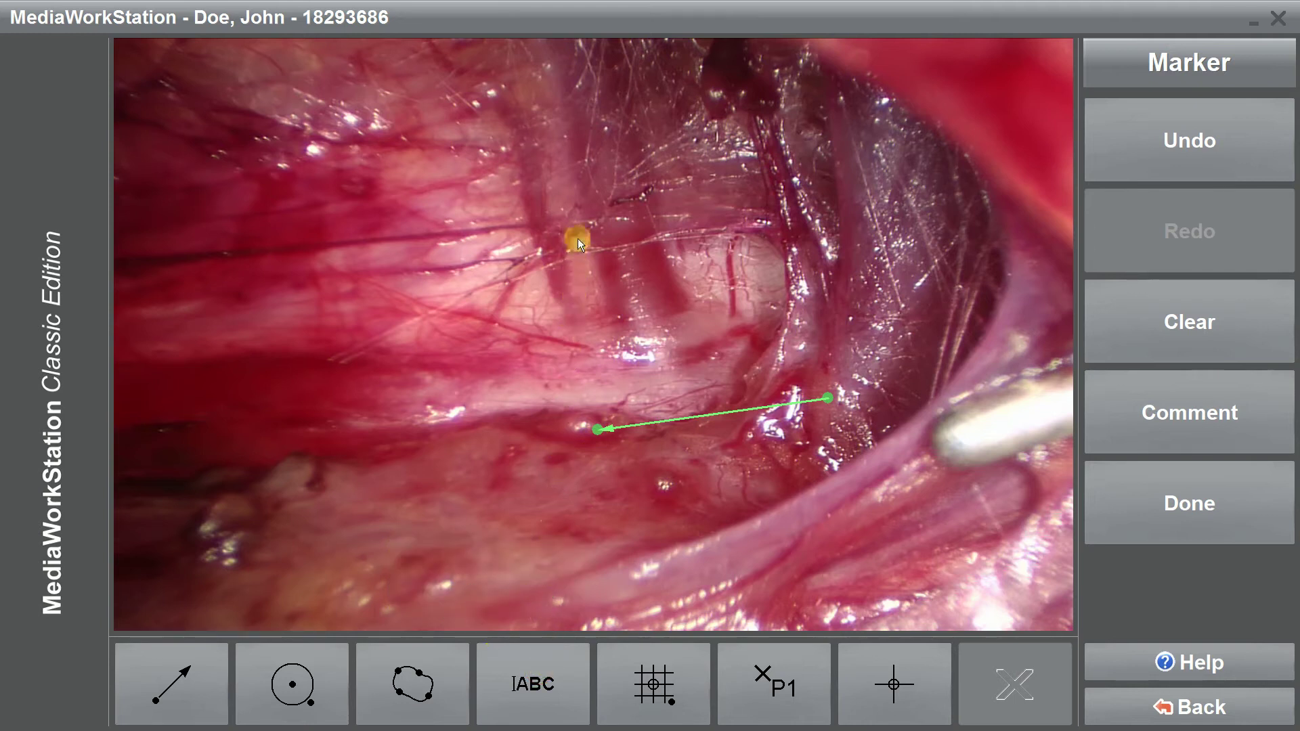
{"action": "left_click", "coordinate": [582, 215]}
{"action": "type", "text": "Te"}
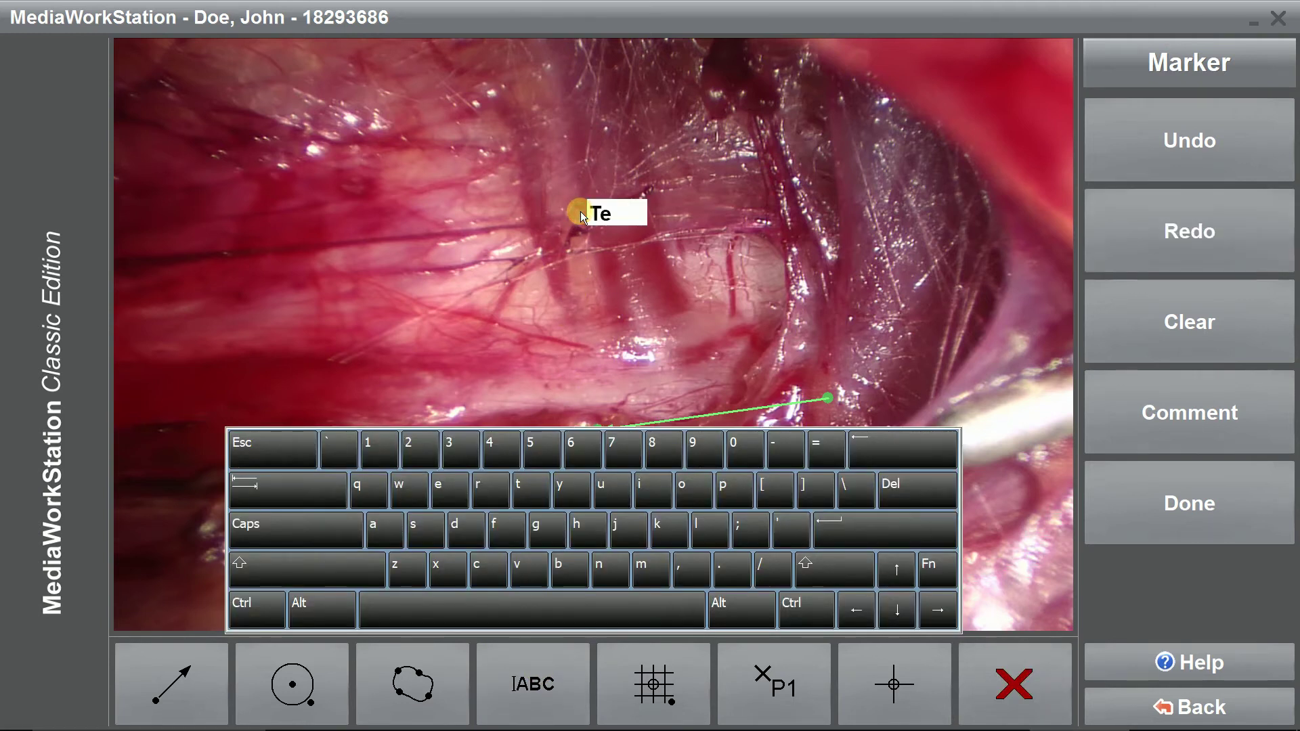
{"action": "type", "text": "xt"}
{"action": "key", "text": "Return"}
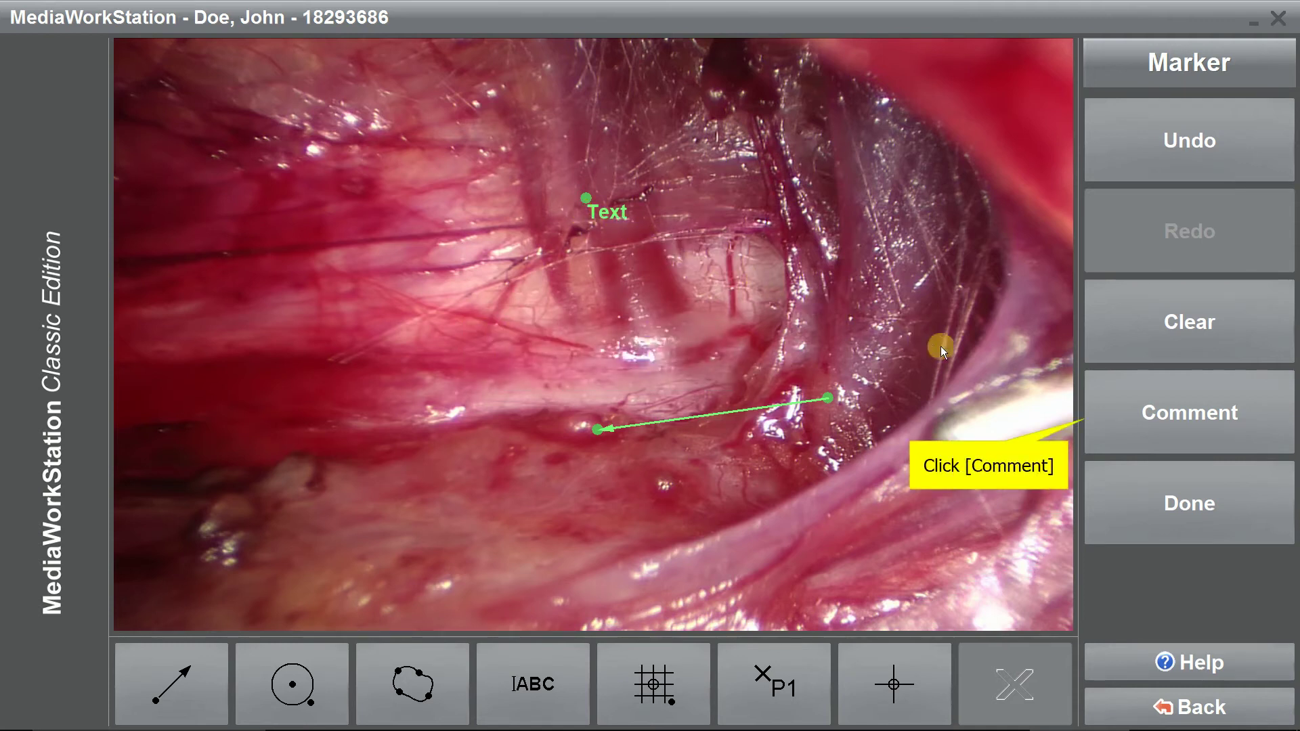
{"action": "left_click", "coordinate": [1113, 412]}
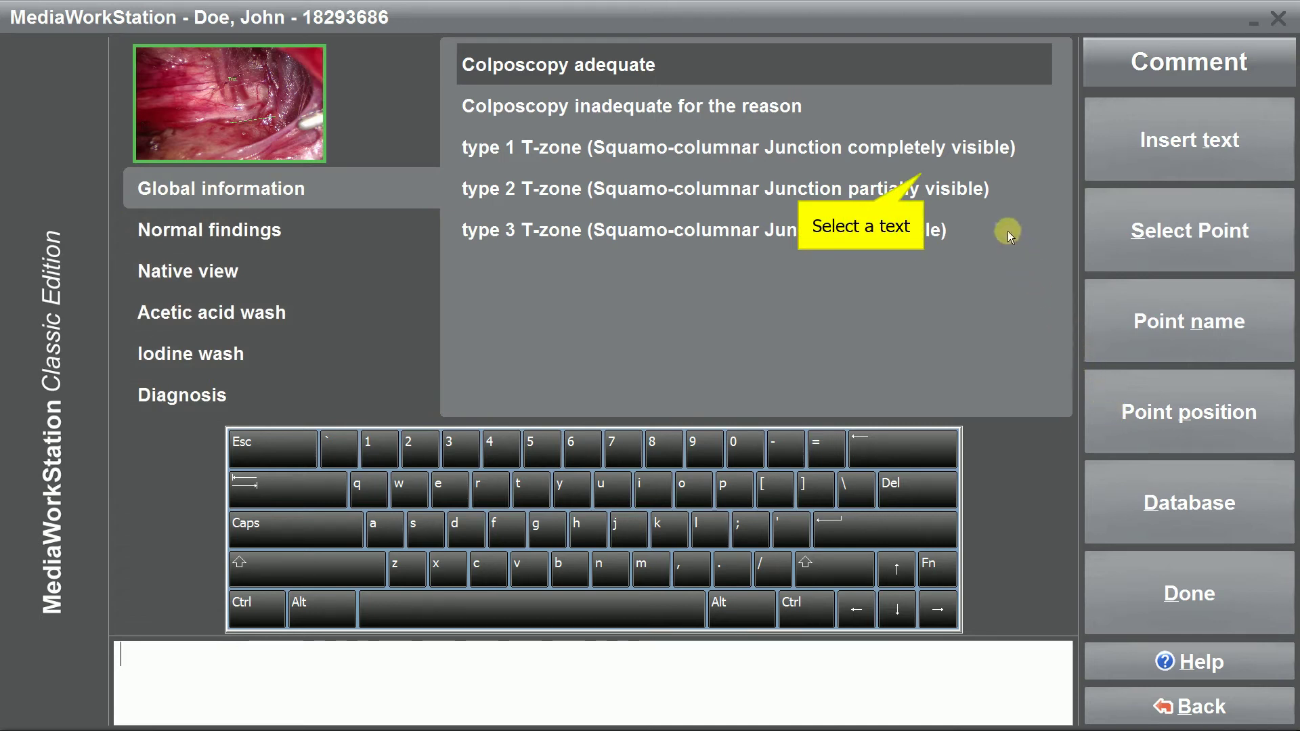
- Save the comment from the type 1 T-zone and 'nothing abnormal detected' (Normal findings) phrases
{"action": "left_click", "coordinate": [957, 145]}
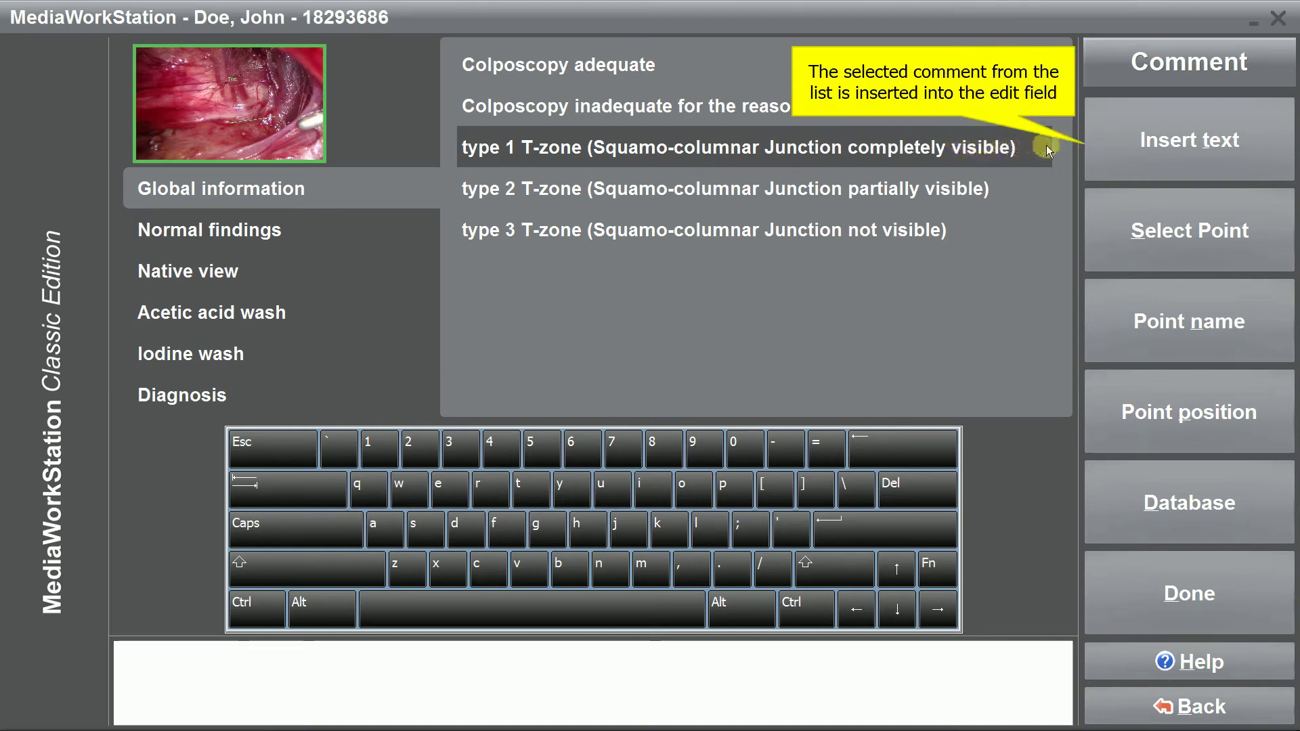
{"action": "left_click", "coordinate": [1114, 145]}
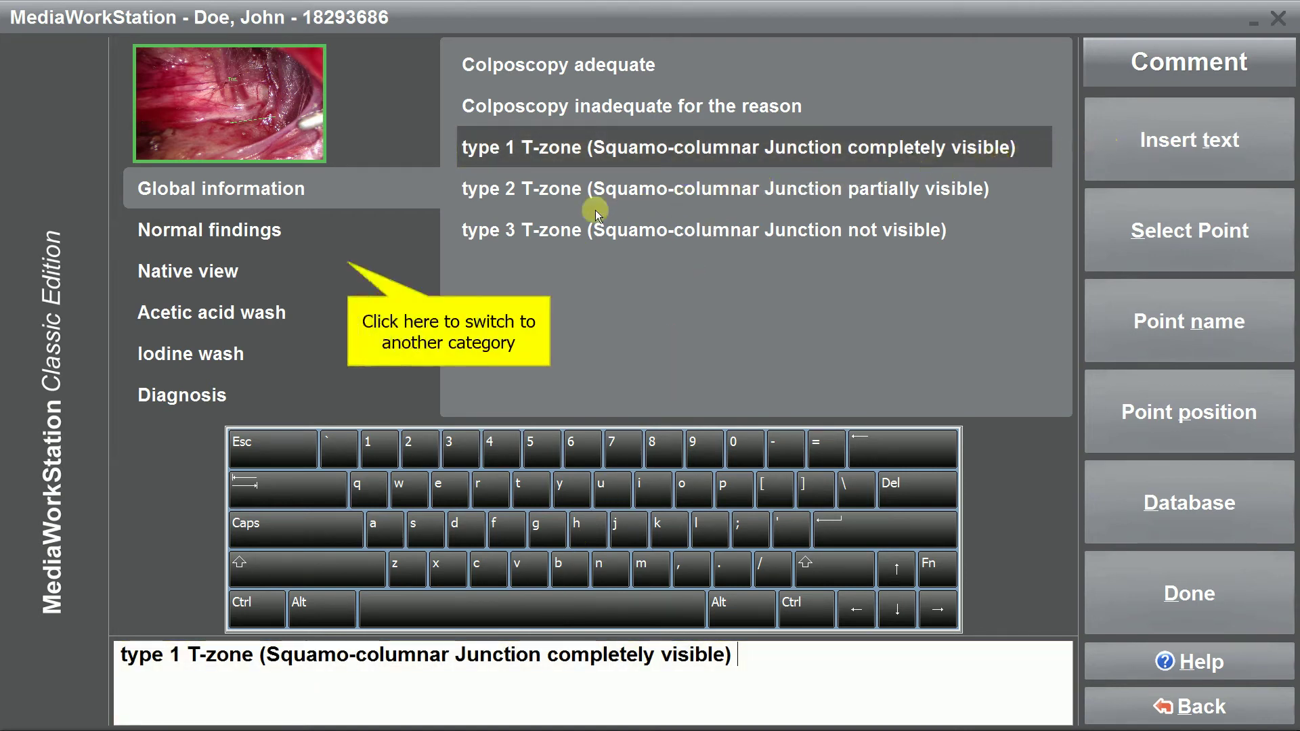
{"action": "left_click", "coordinate": [339, 243]}
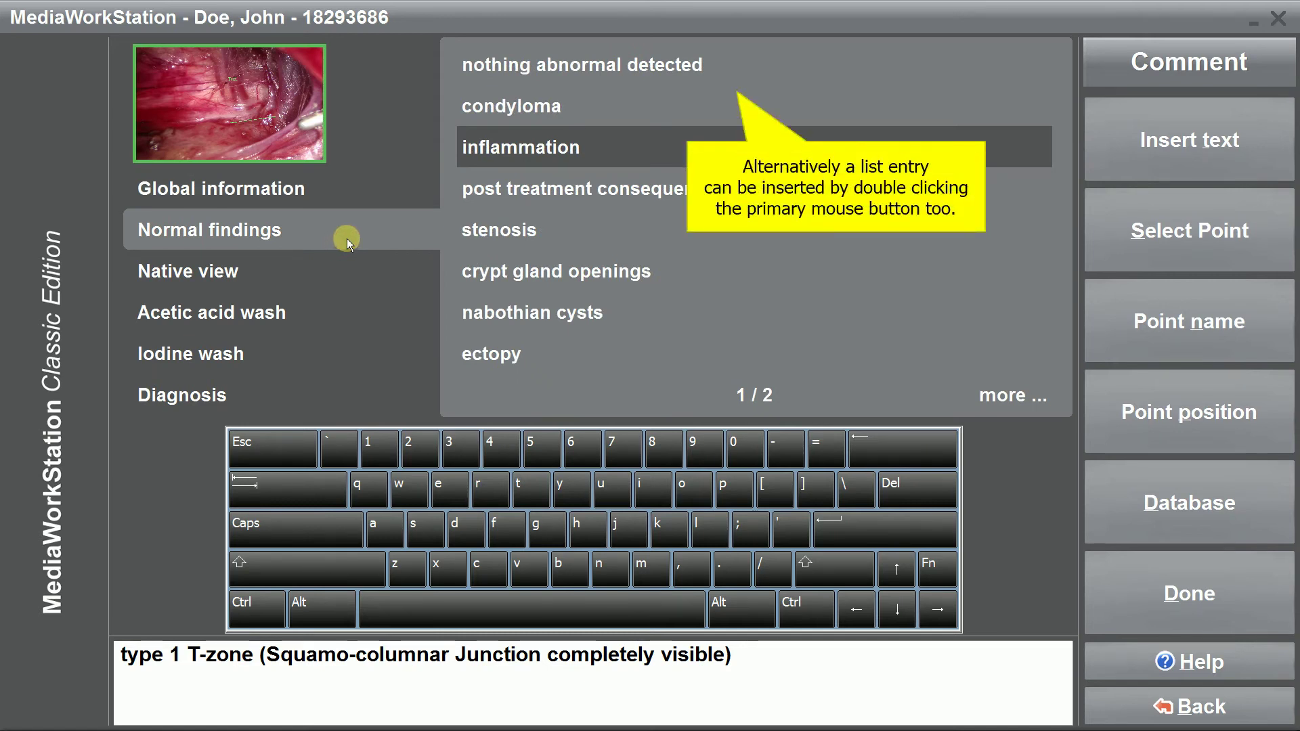
{"action": "left_click", "coordinate": [712, 65]}
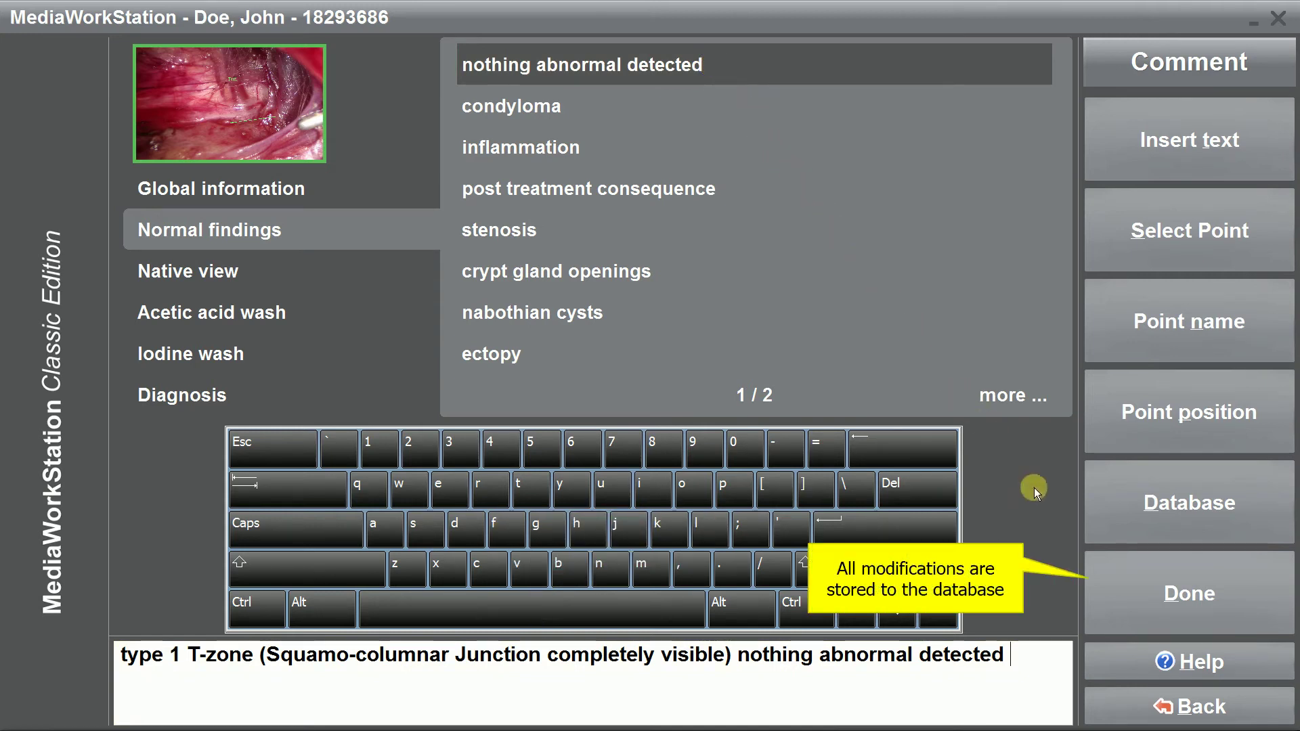
{"action": "left_click", "coordinate": [1117, 596]}
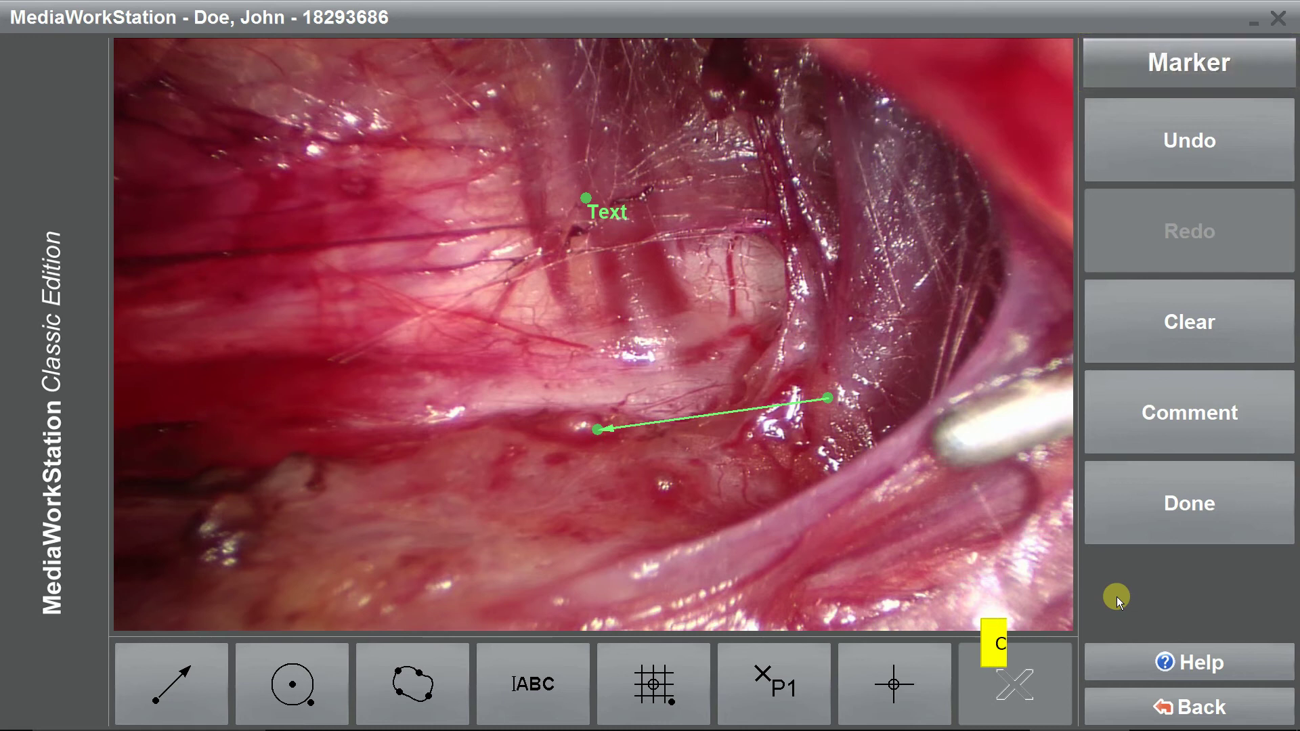
- Leave Marker and Picture views so the annotated copy appears as a second session image
{"action": "left_click", "coordinate": [1122, 707]}
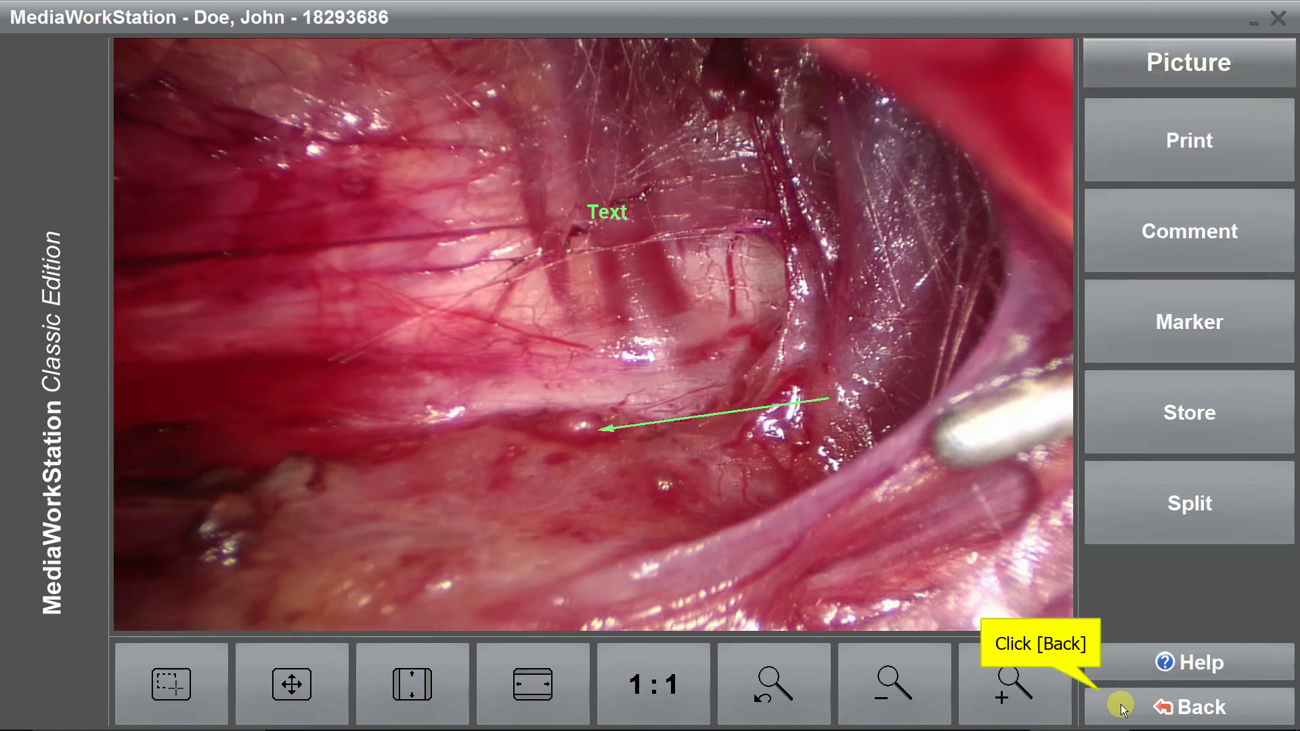
{"action": "left_click", "coordinate": [1123, 707]}
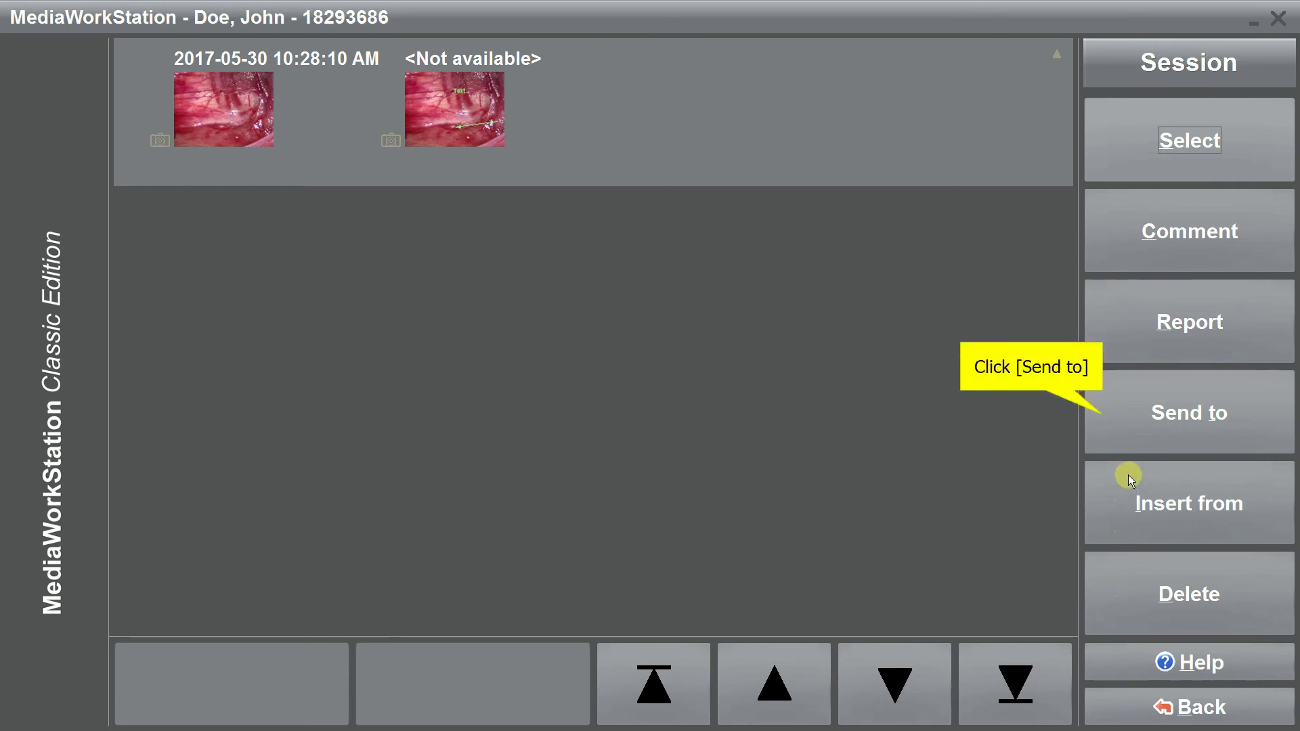
- Export only the annotated image via DICOM, excluding the original, and confirm finishing the procedure
{"action": "left_click", "coordinate": [1129, 417]}
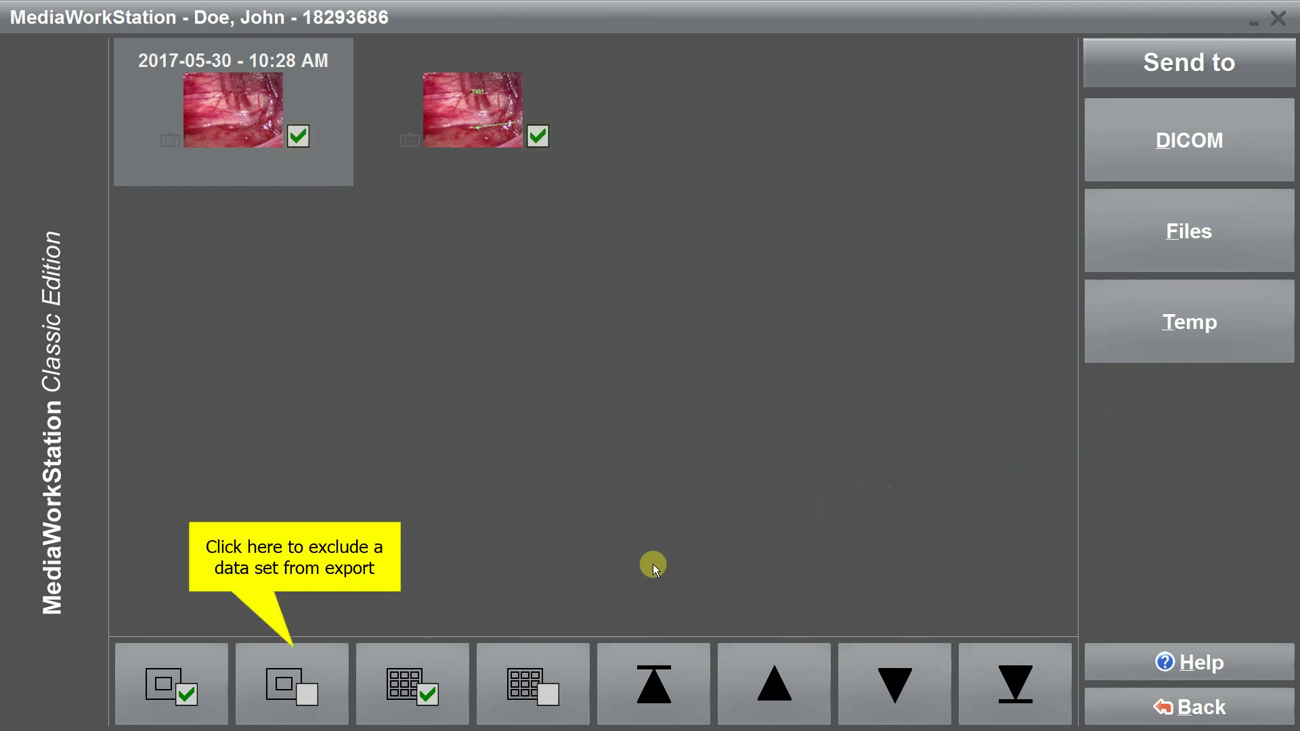
{"action": "left_click", "coordinate": [322, 666]}
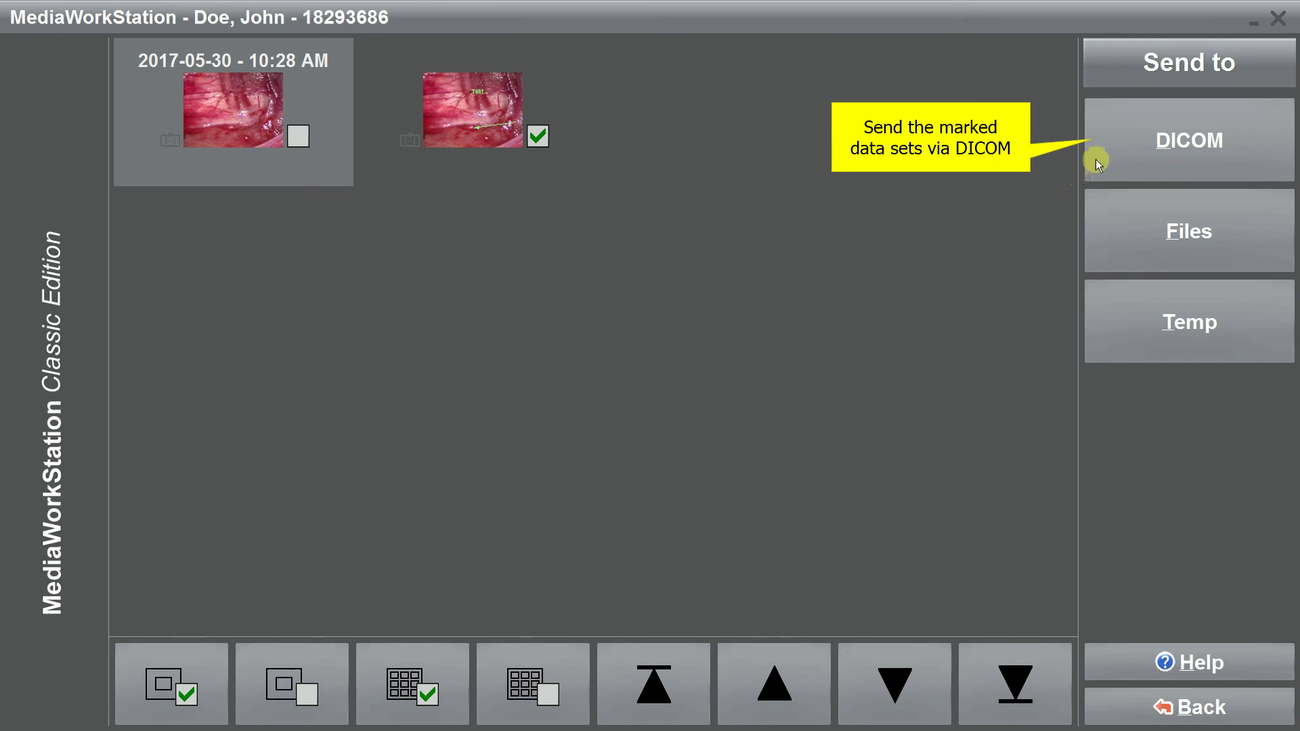
{"action": "left_click", "coordinate": [1120, 144]}
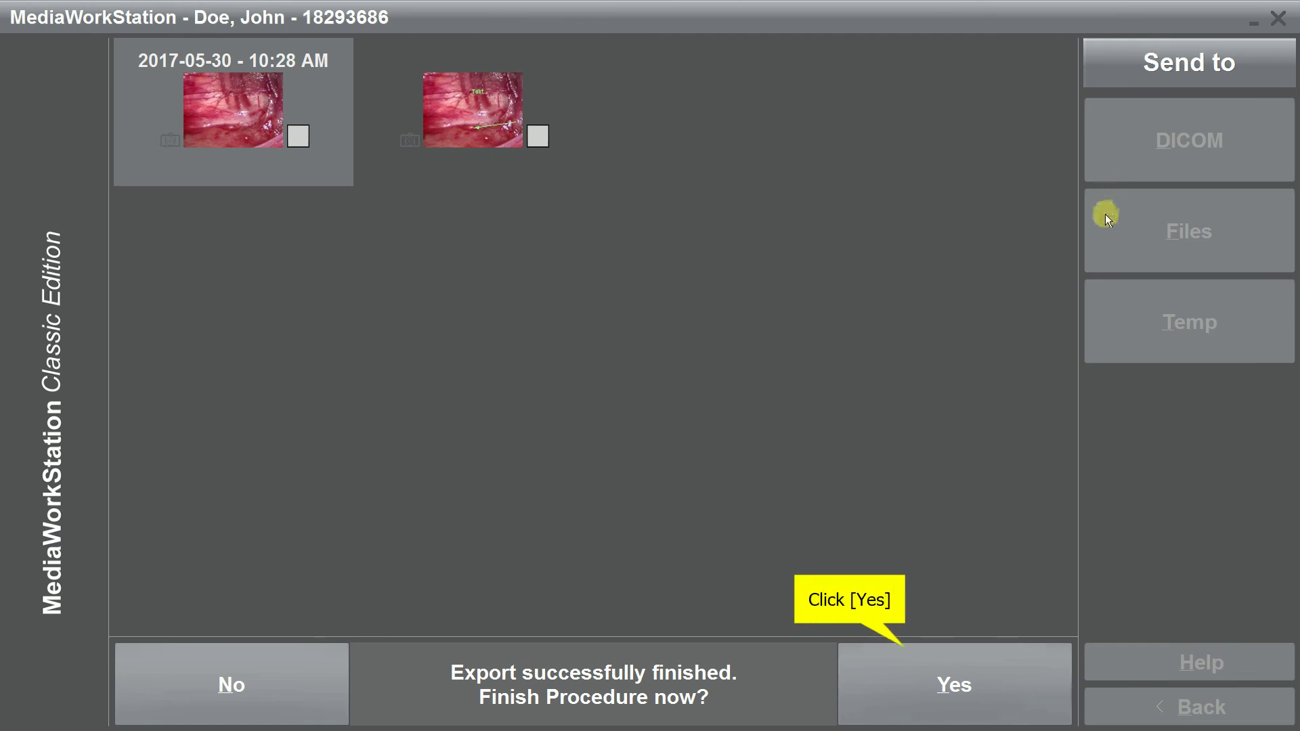
{"action": "left_click", "coordinate": [1006, 680]}
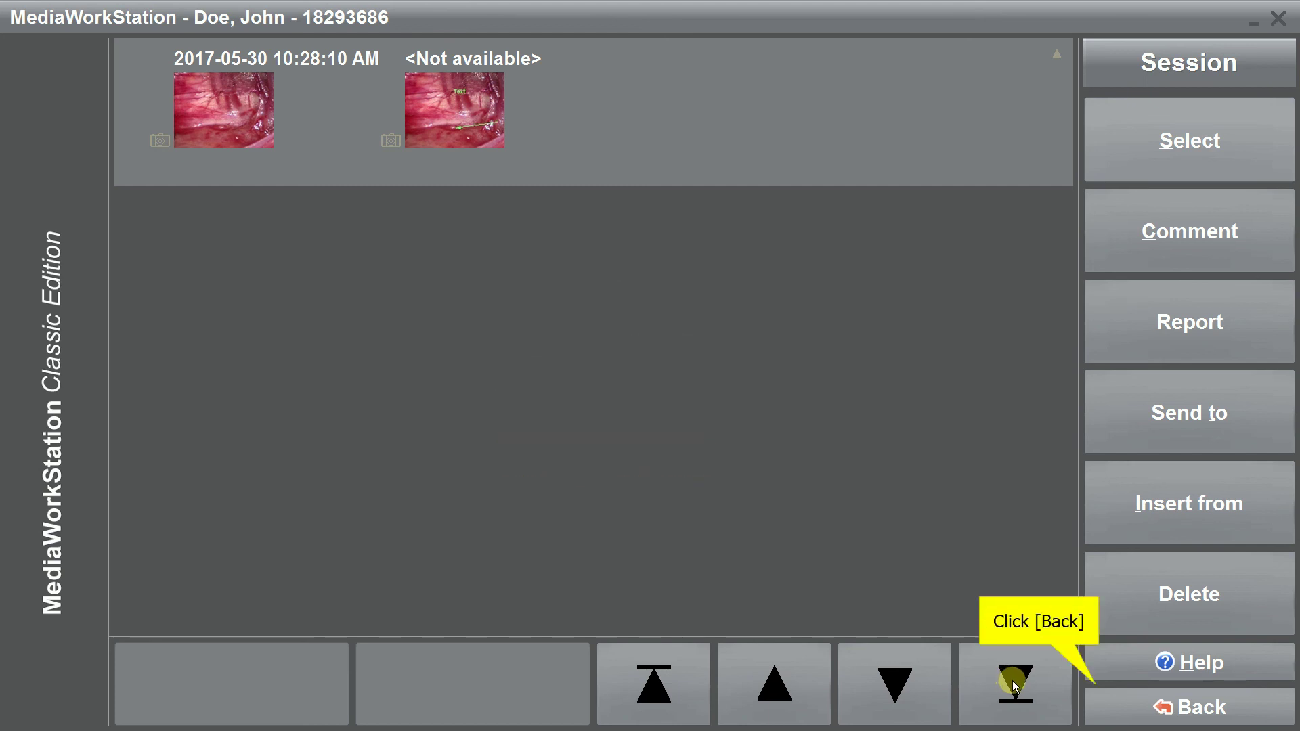
- Finish the US Abdomen procedure from the procedure list and confirm it
{"action": "left_click", "coordinate": [1135, 708]}
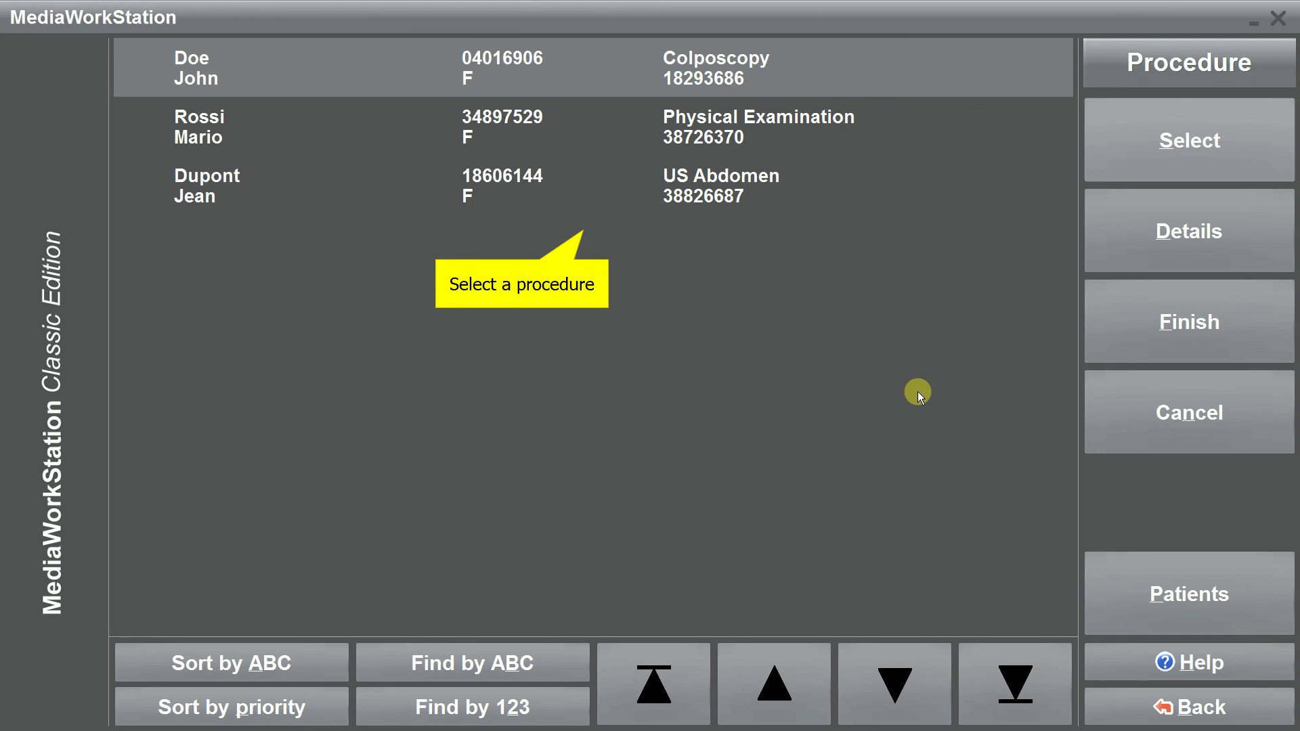
{"action": "left_click", "coordinate": [781, 195]}
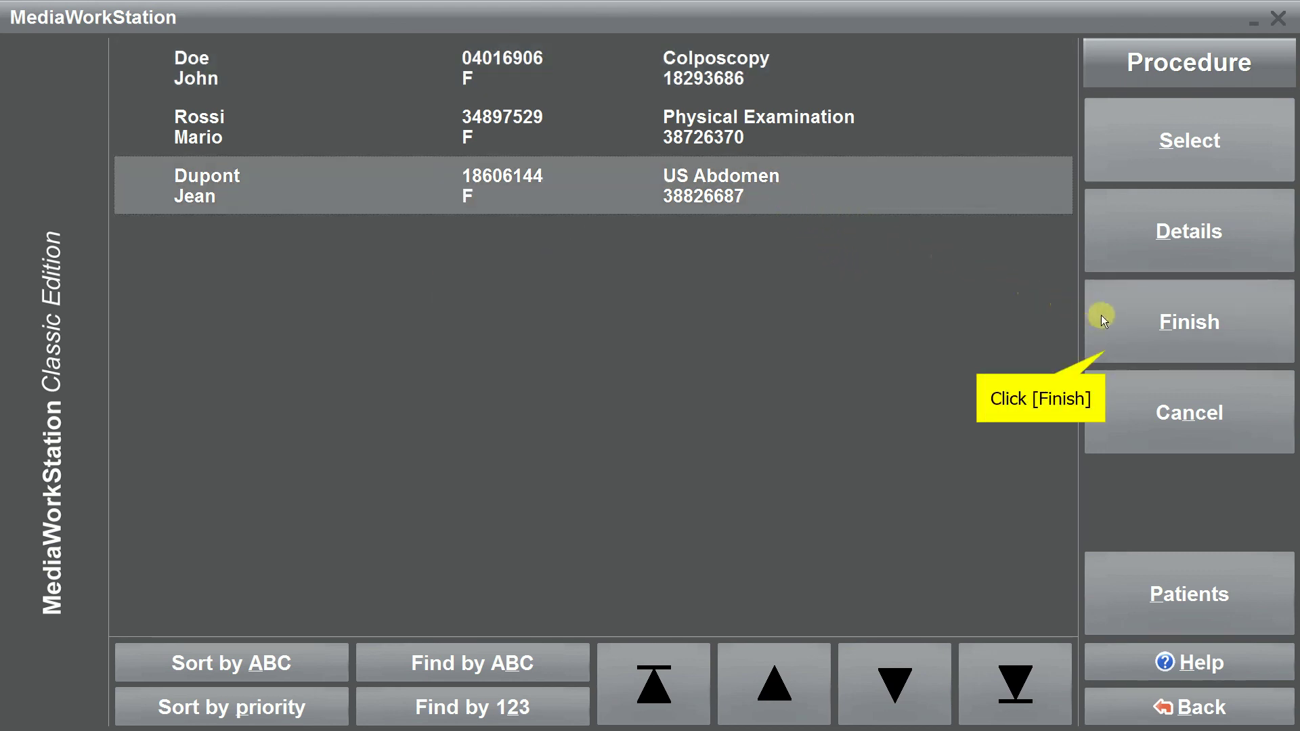
{"action": "left_click", "coordinate": [1135, 328]}
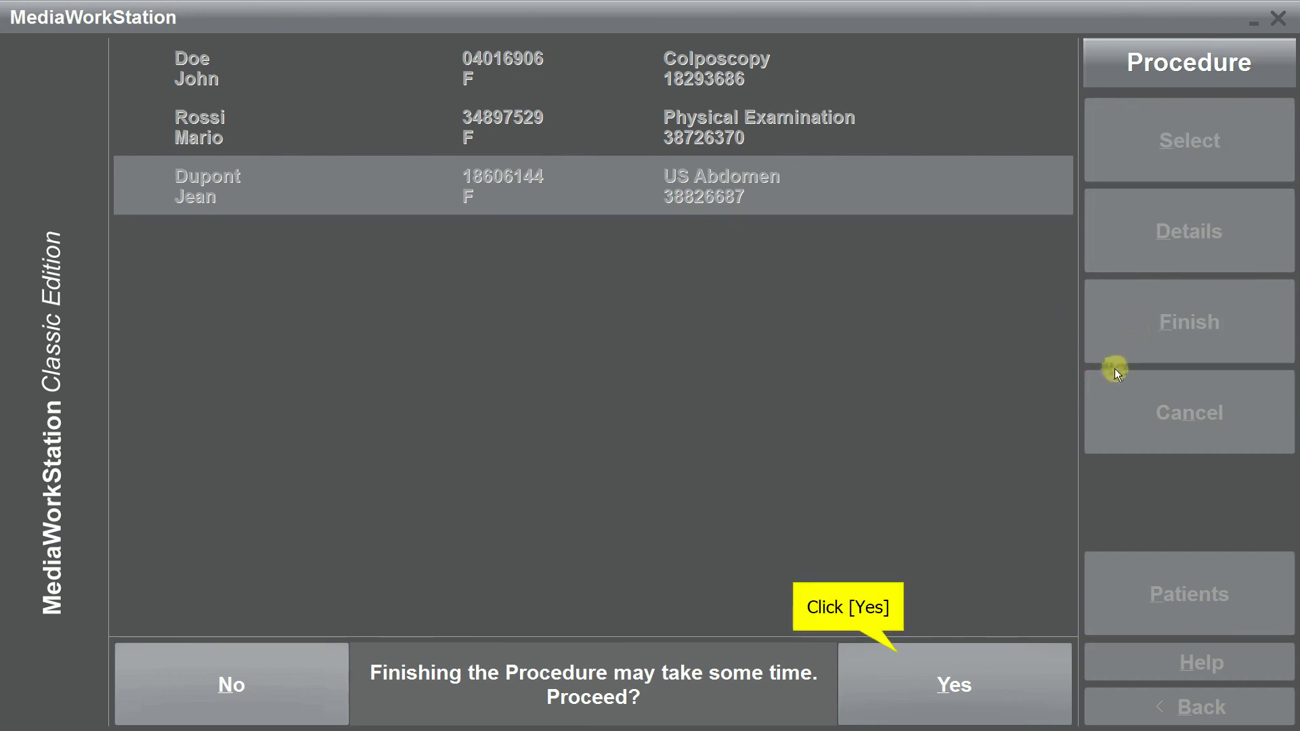
{"action": "left_click", "coordinate": [954, 672]}
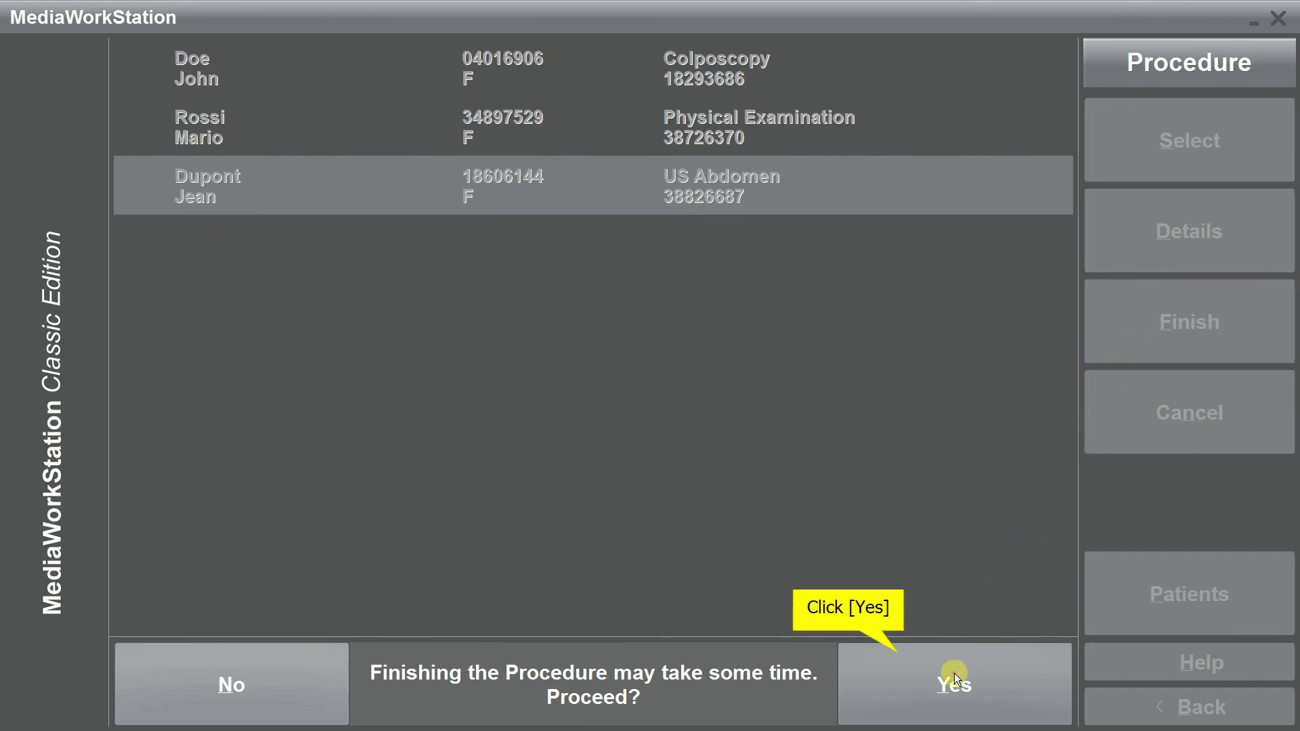